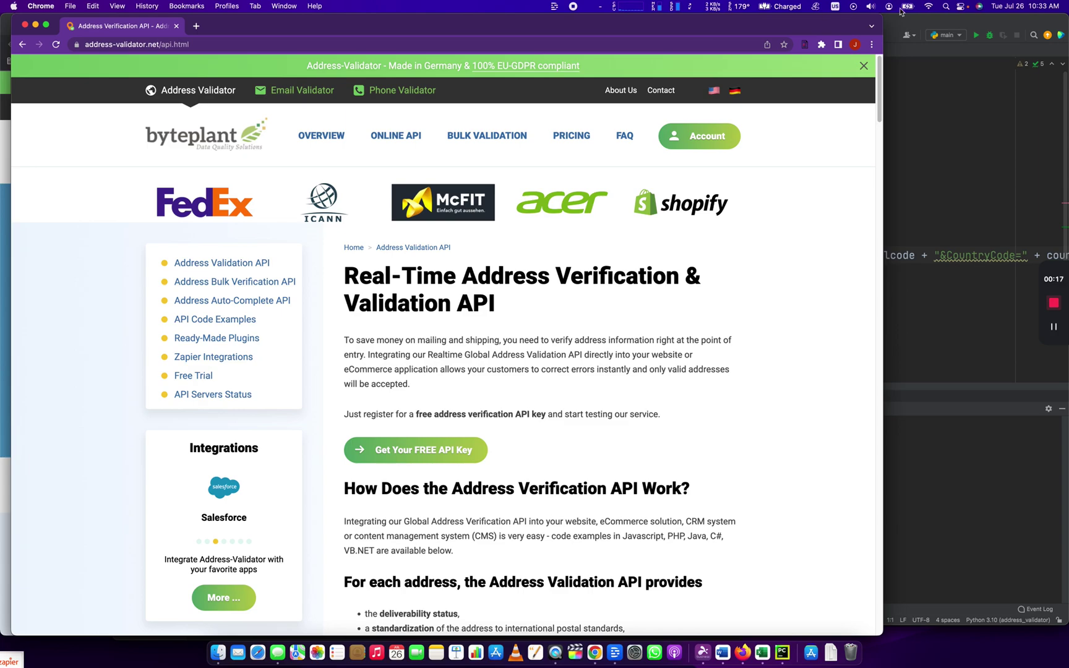
Bring the PyCharm window with main.py in front of the Chrome Address Validator page
{"action": "key", "text": "super+Tab"}
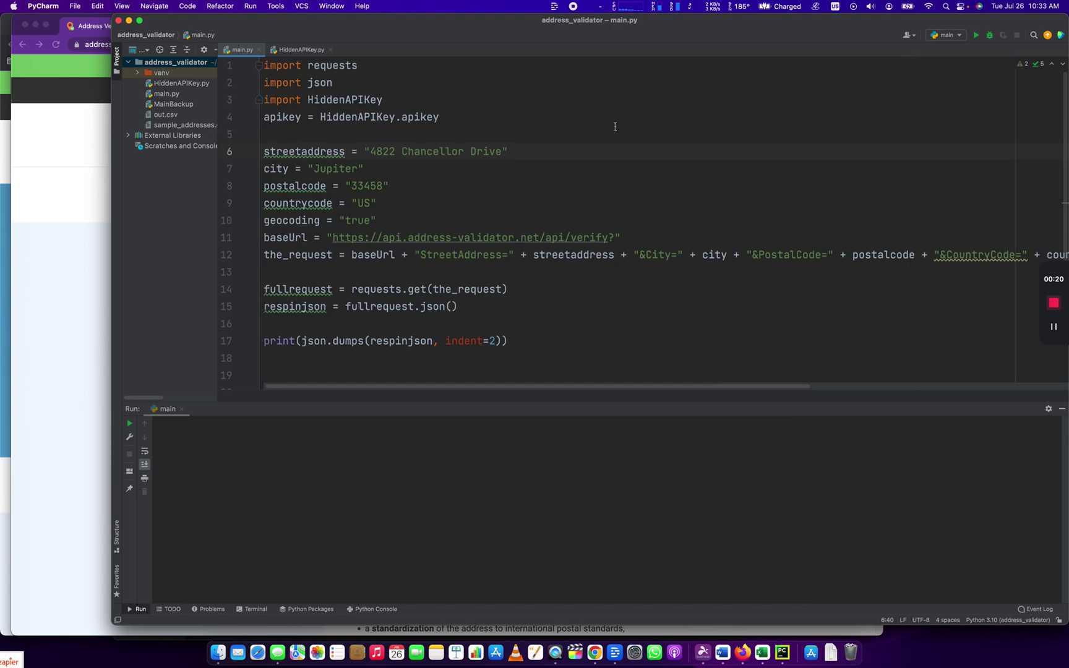
{"action": "scroll", "coordinate": [660, 112], "scroll_direction": "down", "scroll_amount": 3}
{"action": "scroll", "coordinate": [615, 126], "scroll_direction": "up", "scroll_amount": 1}
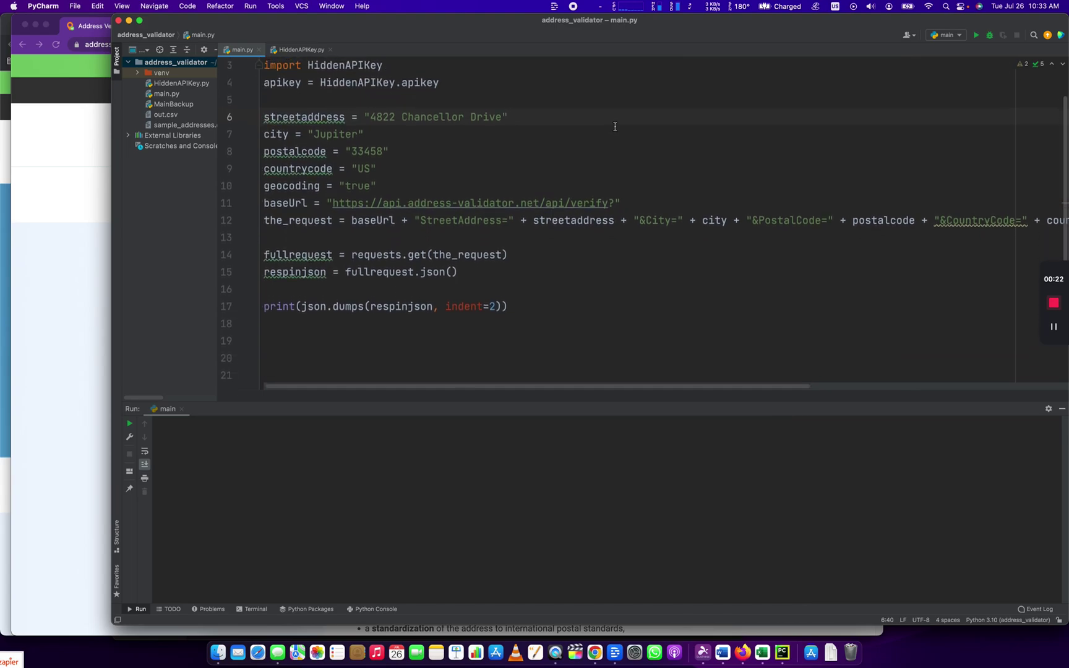
{"action": "scroll", "coordinate": [614, 127], "scroll_direction": "up", "scroll_amount": 1}
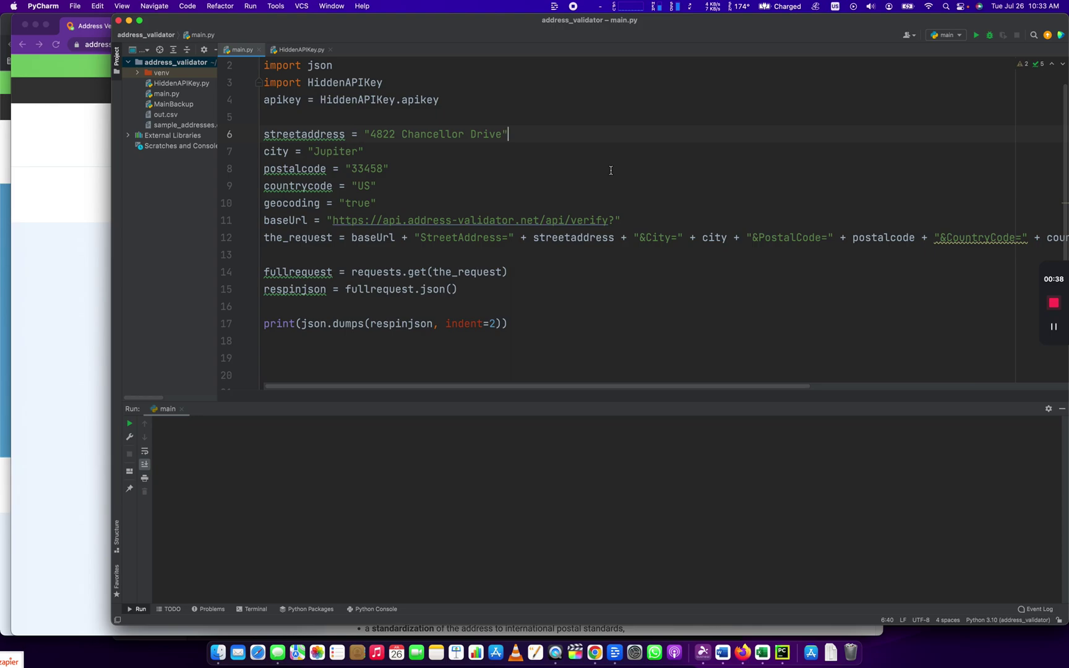
{"action": "left_click", "coordinate": [278, 134]}
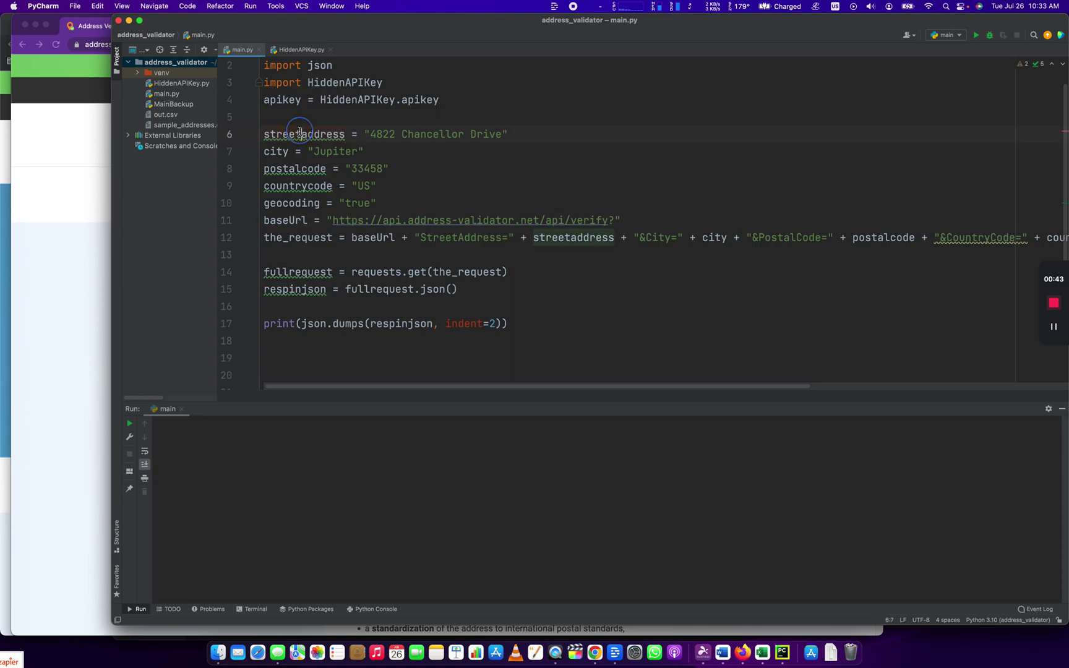
{"action": "left_click", "coordinate": [276, 151]}
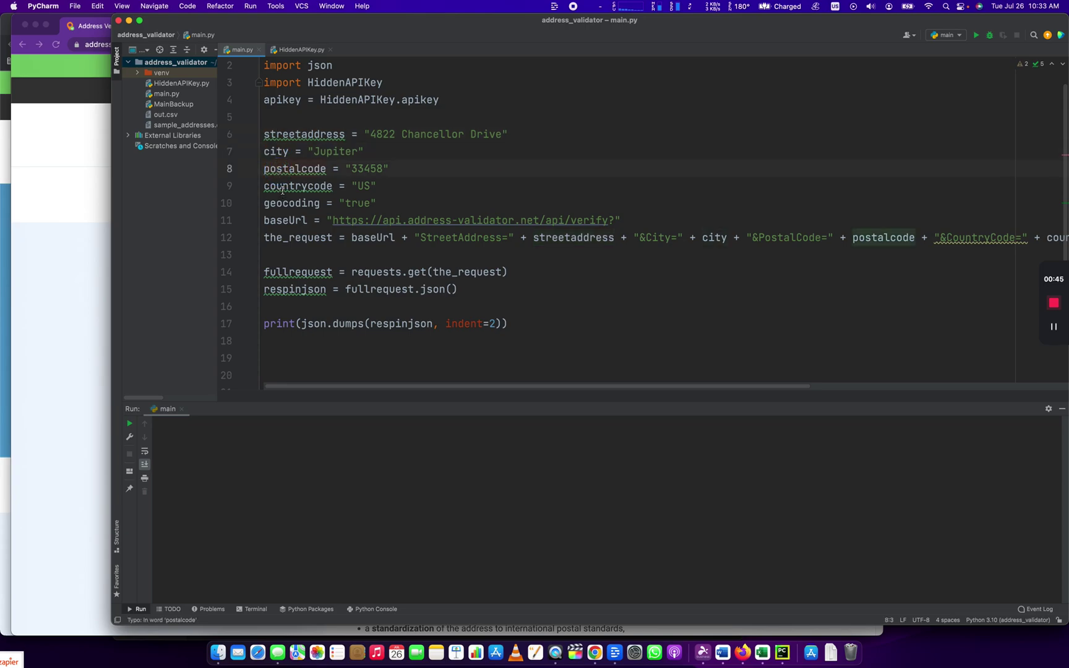
{"action": "left_click", "coordinate": [282, 186]}
{"action": "key", "text": "Down"}
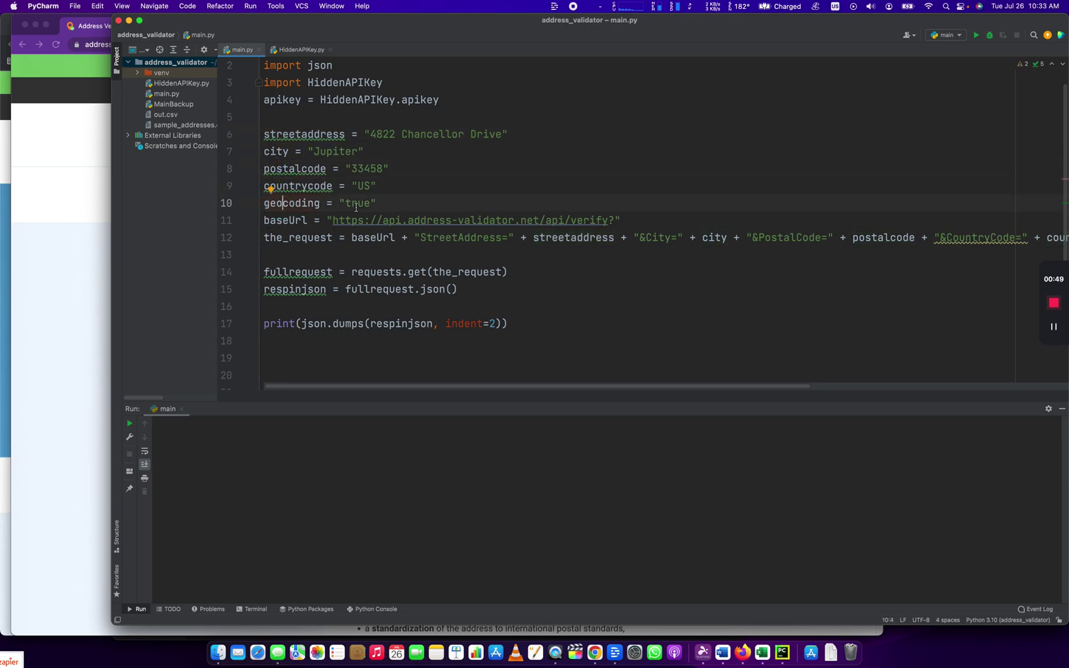
{"action": "key", "text": "Down"}
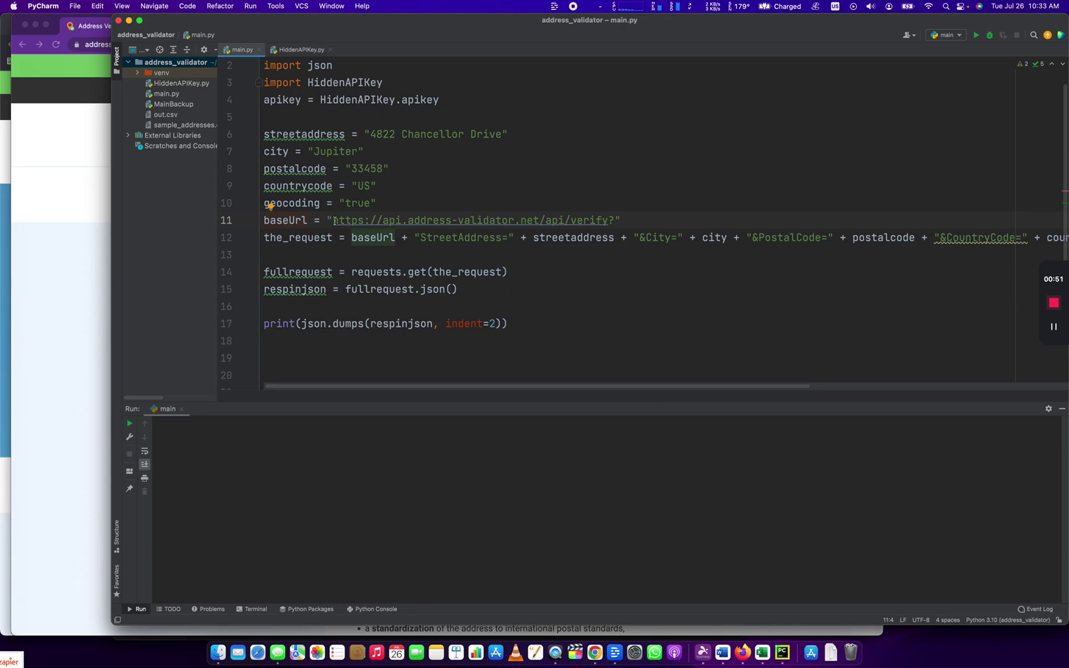
{"action": "left_click", "coordinate": [334, 221]}
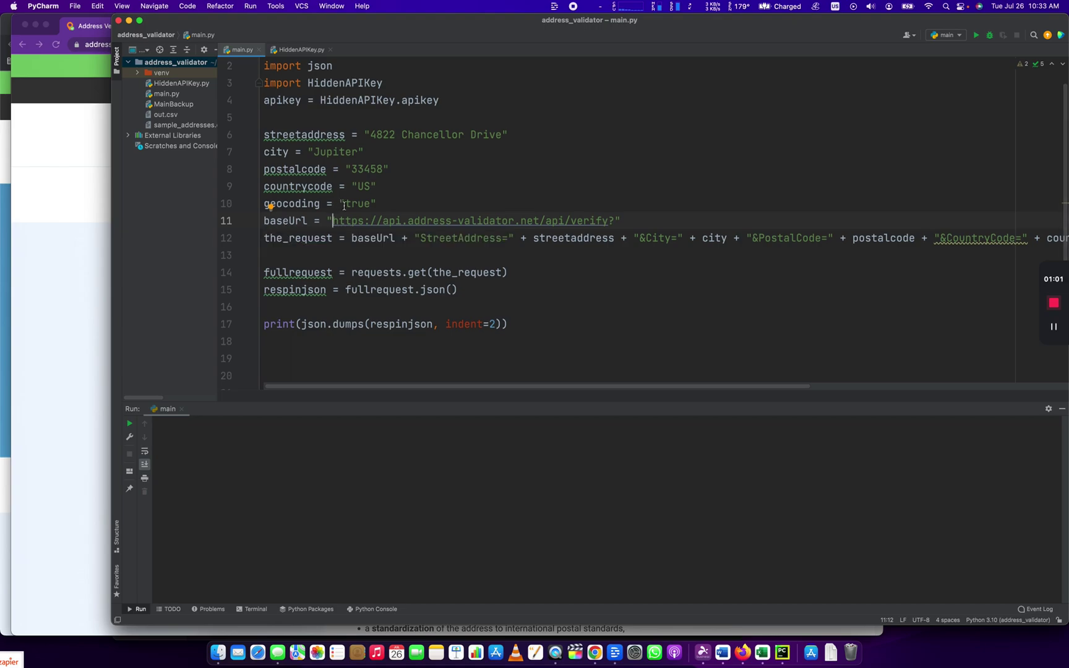
{"action": "left_click", "coordinate": [324, 241]}
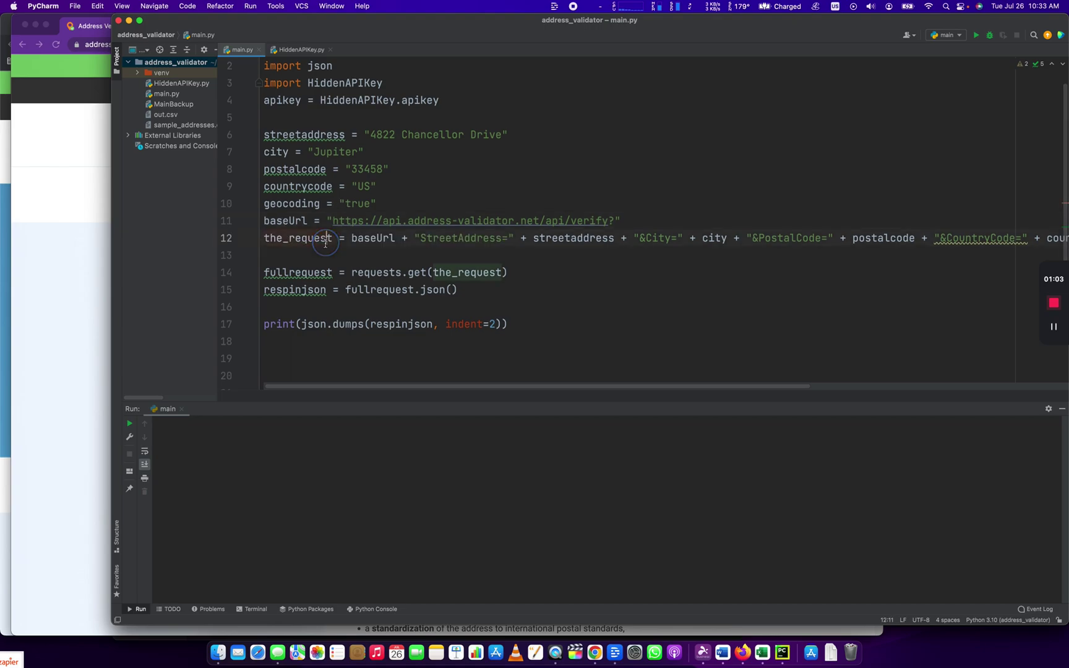
{"action": "left_click", "coordinate": [360, 240]}
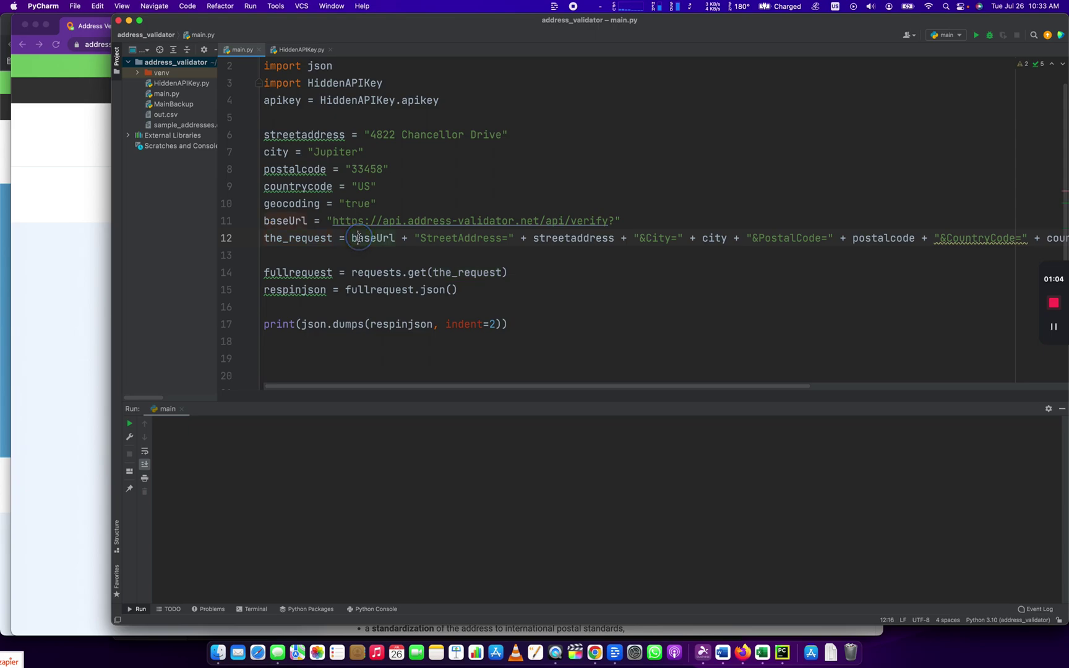
{"action": "left_click", "coordinate": [422, 240]}
{"action": "left_click", "coordinate": [557, 241]}
{"action": "left_click", "coordinate": [646, 239]}
{"action": "scroll", "coordinate": [669, 239], "scroll_direction": "right", "scroll_amount": 3}
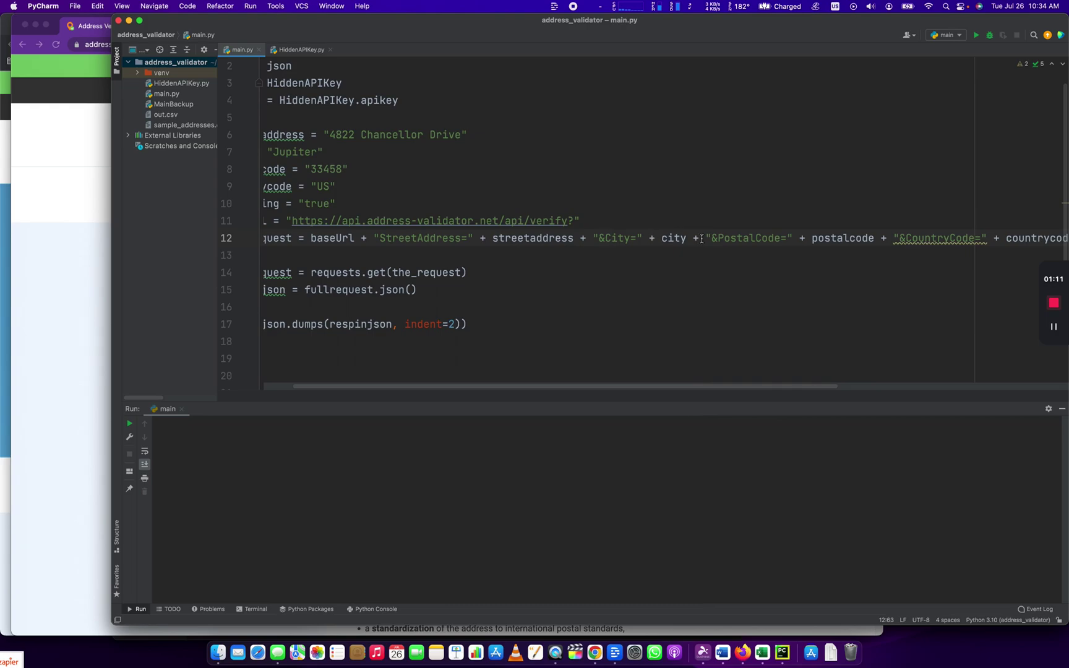
{"action": "scroll", "coordinate": [701, 241], "scroll_direction": "right", "scroll_amount": 5}
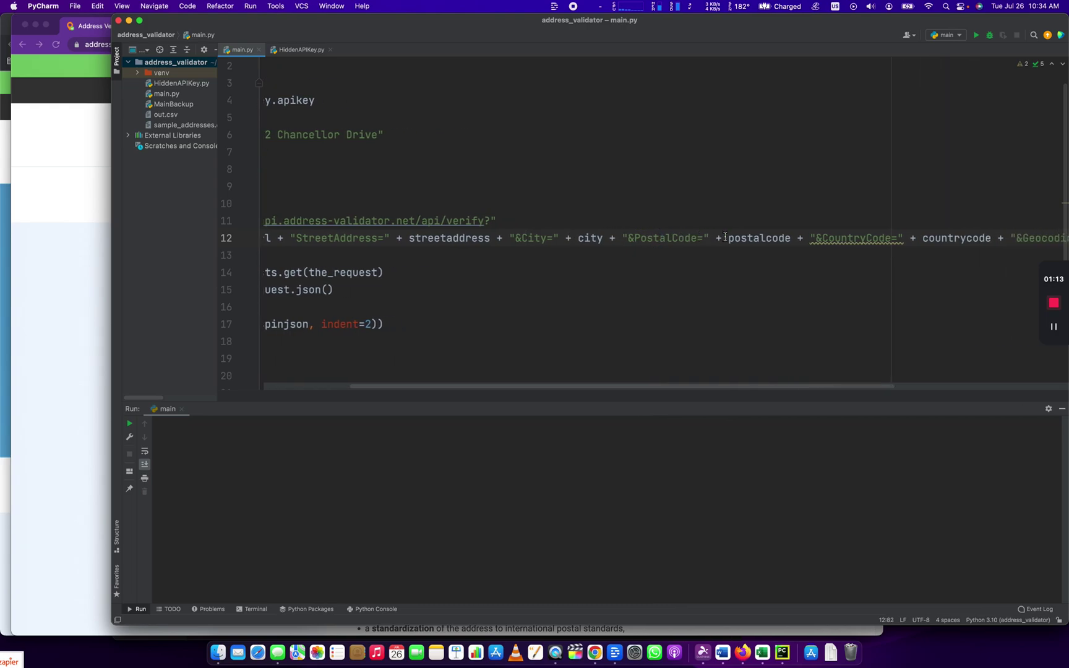
{"action": "left_click", "coordinate": [762, 241]}
{"action": "scroll", "coordinate": [762, 241], "scroll_direction": "right", "scroll_amount": 1}
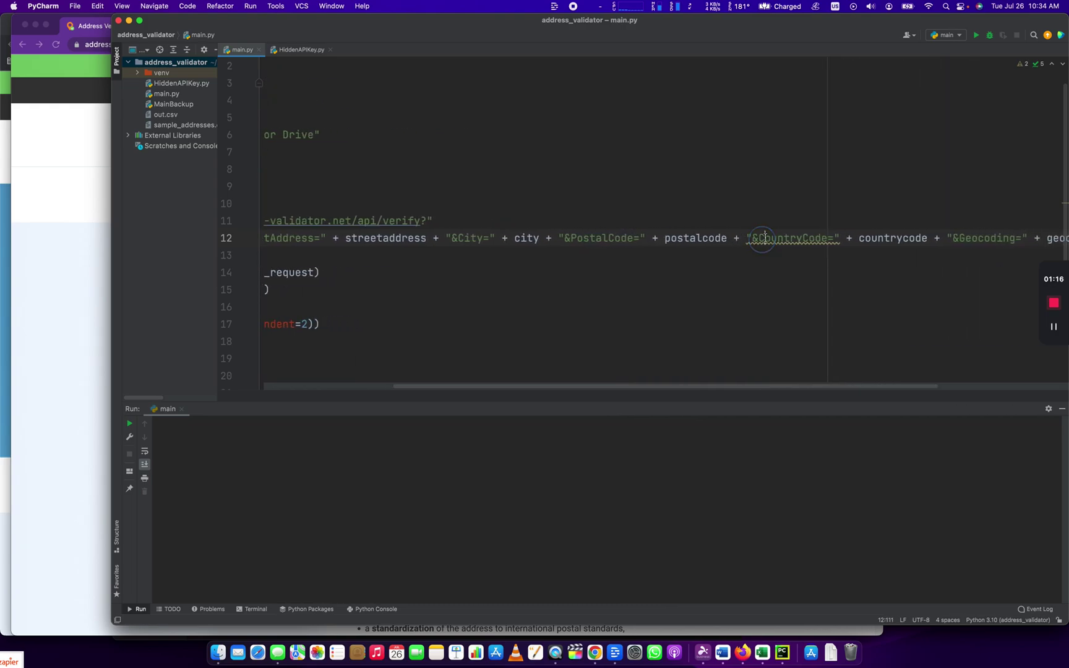
{"action": "scroll", "coordinate": [858, 239], "scroll_direction": "right", "scroll_amount": 4}
{"action": "scroll", "coordinate": [857, 240], "scroll_direction": "right", "scroll_amount": 4}
{"action": "left_click", "coordinate": [792, 239]}
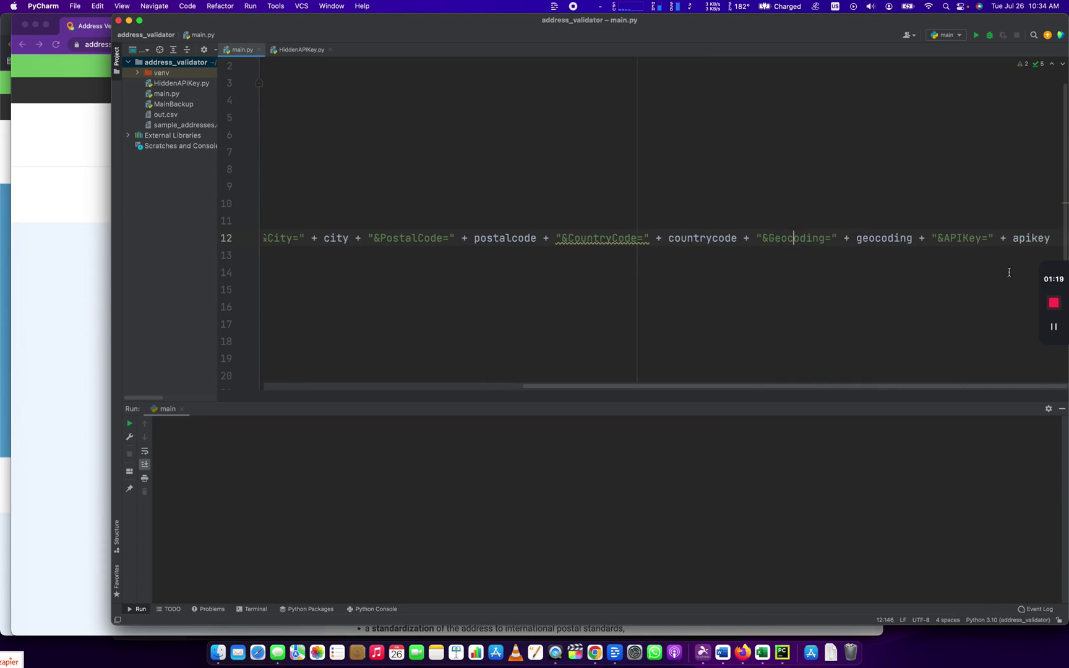
{"action": "left_click", "coordinate": [958, 240]}
{"action": "scroll", "coordinate": [958, 239], "scroll_direction": "left", "scroll_amount": 8}
{"action": "scroll", "coordinate": [957, 239], "scroll_direction": "left", "scroll_amount": 8}
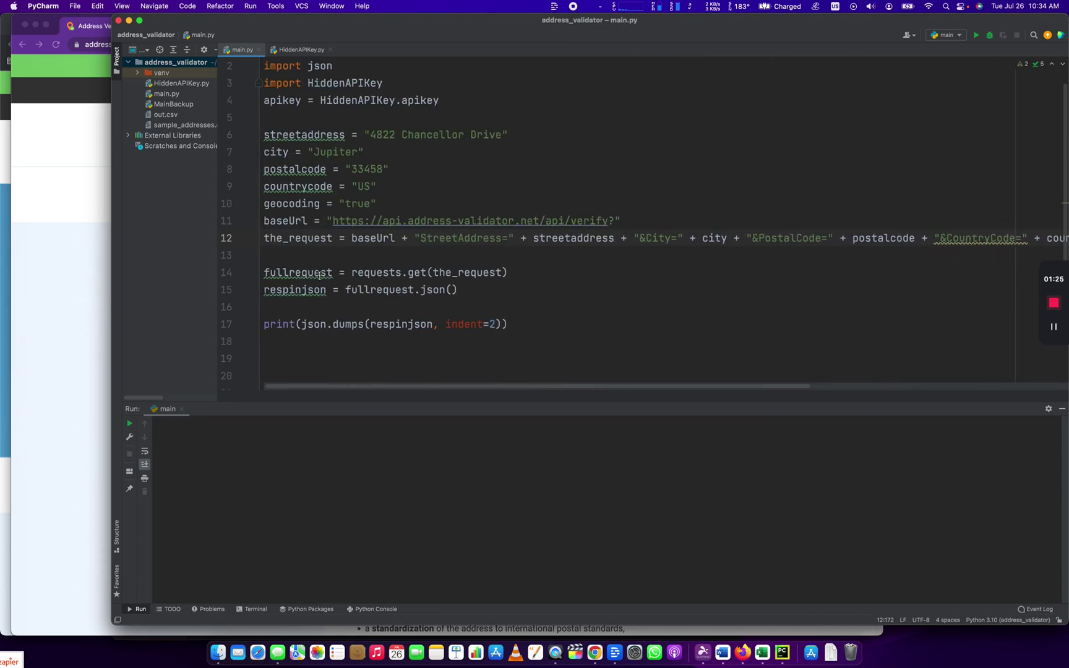
{"action": "mouse_move", "coordinate": [299, 272]}
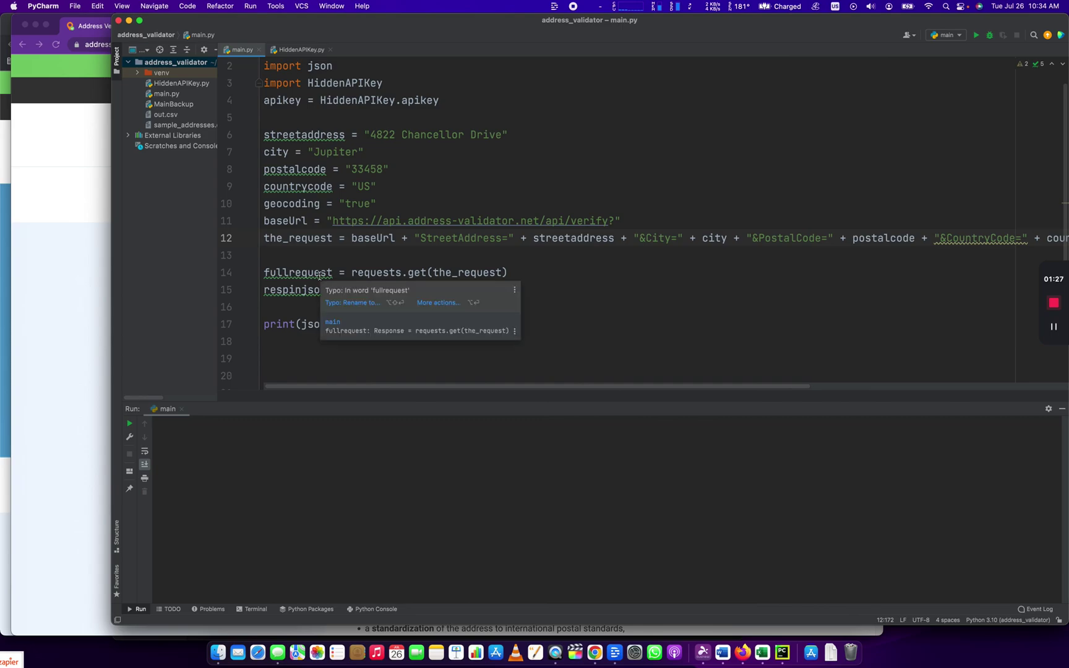
Trace how the requests import, fullrequest and the_request feed the GET call in main.py
{"action": "left_click", "coordinate": [302, 272]}
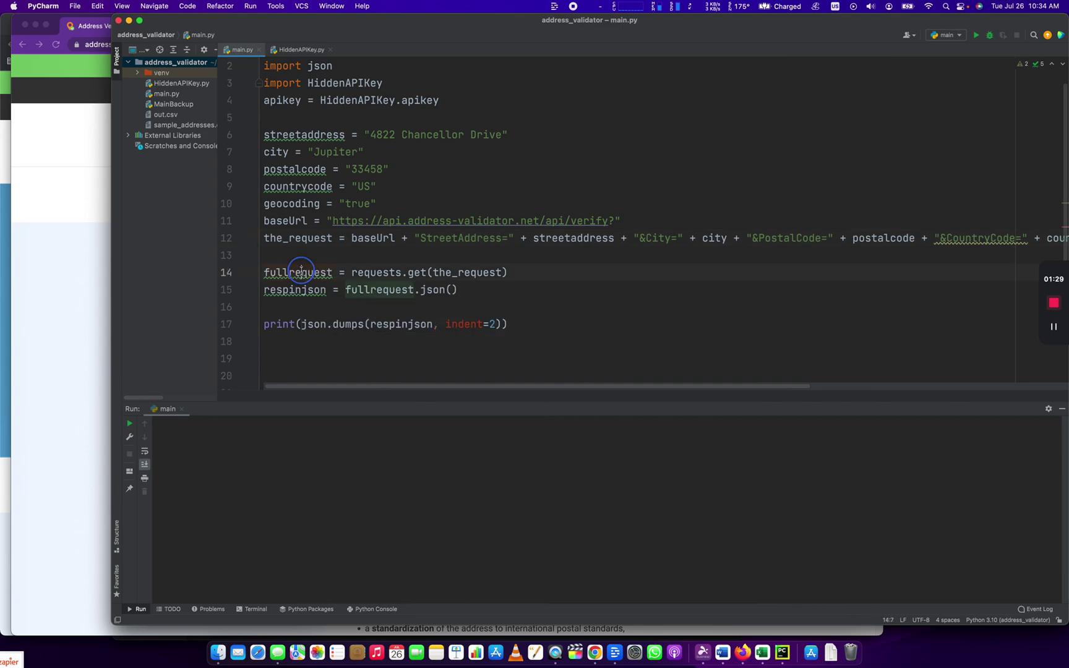
{"action": "scroll", "coordinate": [291, 68], "scroll_direction": "up", "scroll_amount": 1}
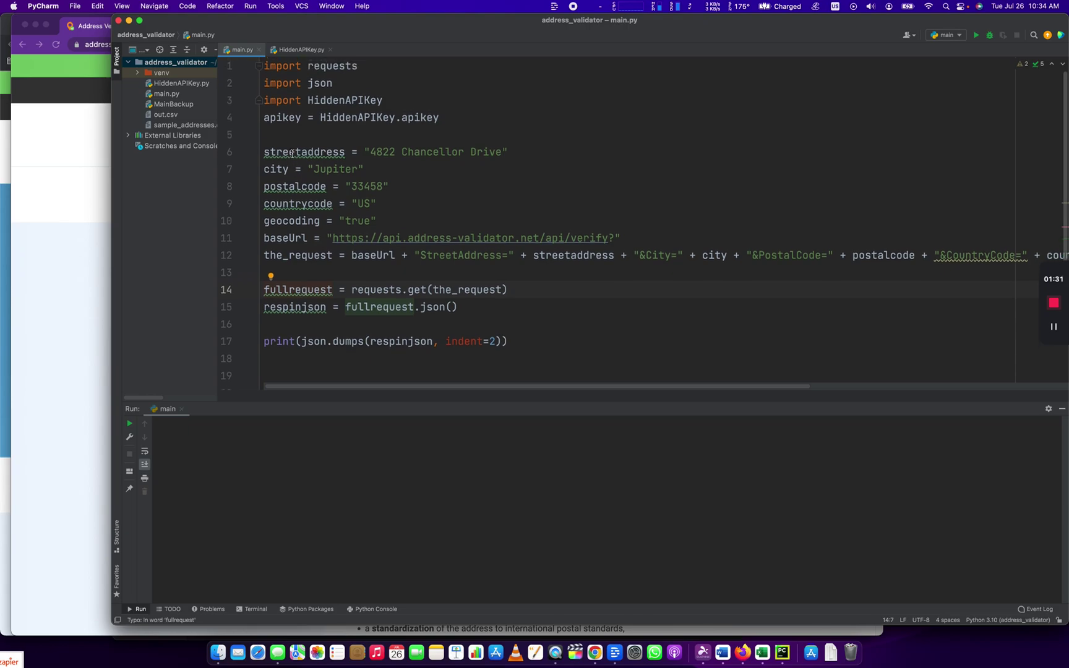
{"action": "left_click", "coordinate": [284, 66]}
{"action": "scroll", "coordinate": [333, 65], "scroll_direction": "down", "scroll_amount": 1}
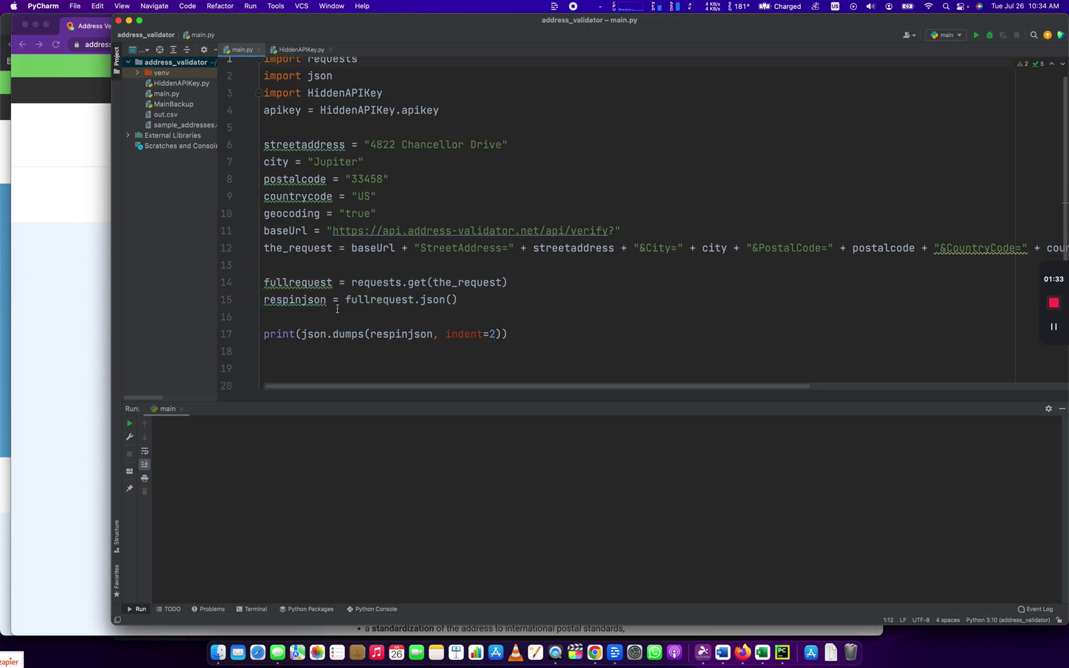
{"action": "double_click", "coordinate": [297, 283]}
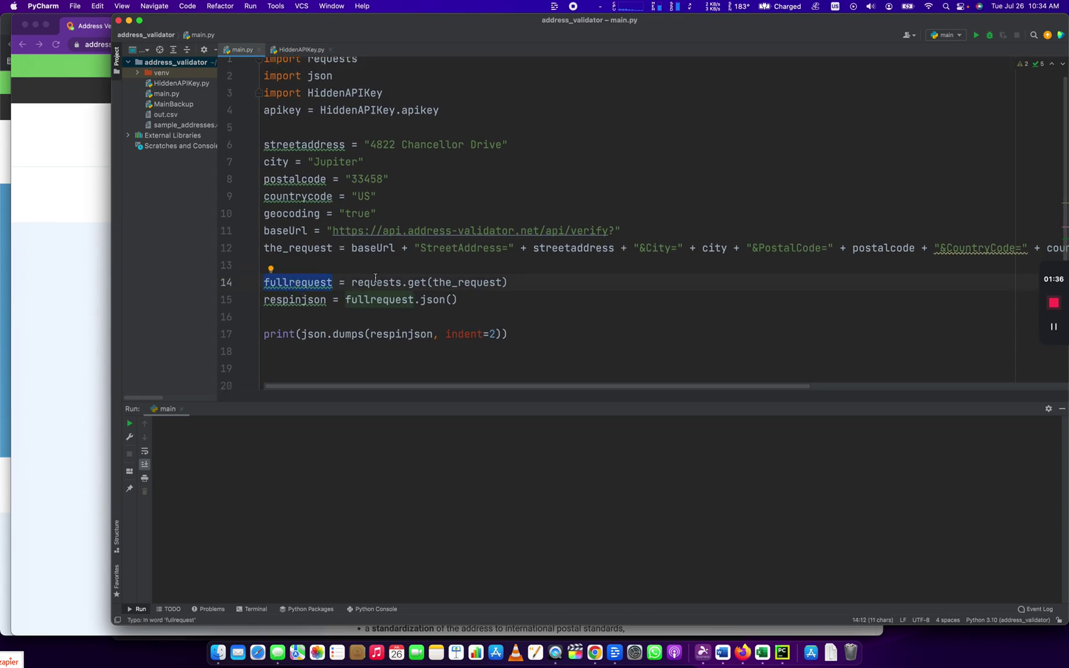
{"action": "double_click", "coordinate": [448, 282]}
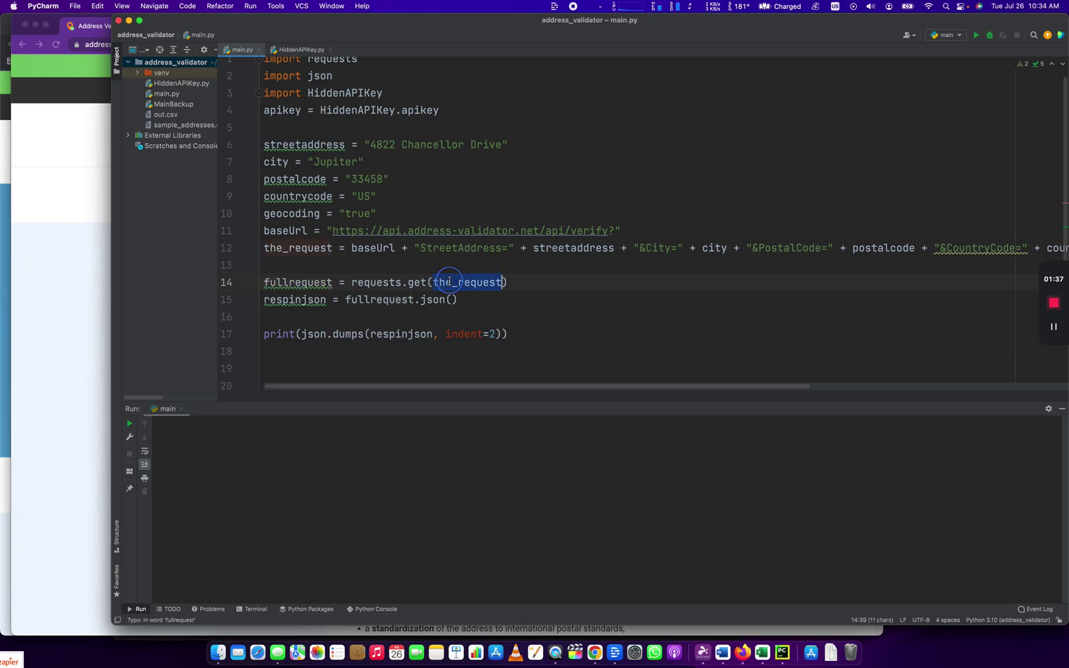
{"action": "double_click", "coordinate": [317, 248]}
Review the respinjson JSON conversion line and the pretty-print line below it
{"action": "left_click", "coordinate": [293, 302]}
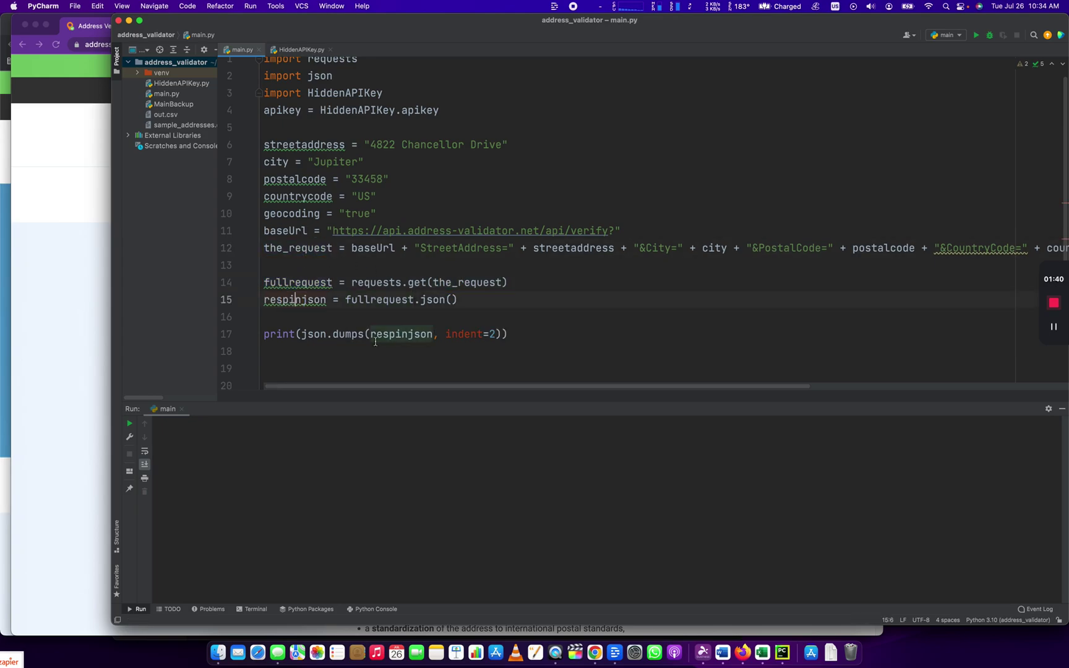
{"action": "left_click", "coordinate": [352, 309]}
{"action": "left_click", "coordinate": [314, 300]}
{"action": "left_click", "coordinate": [449, 300]}
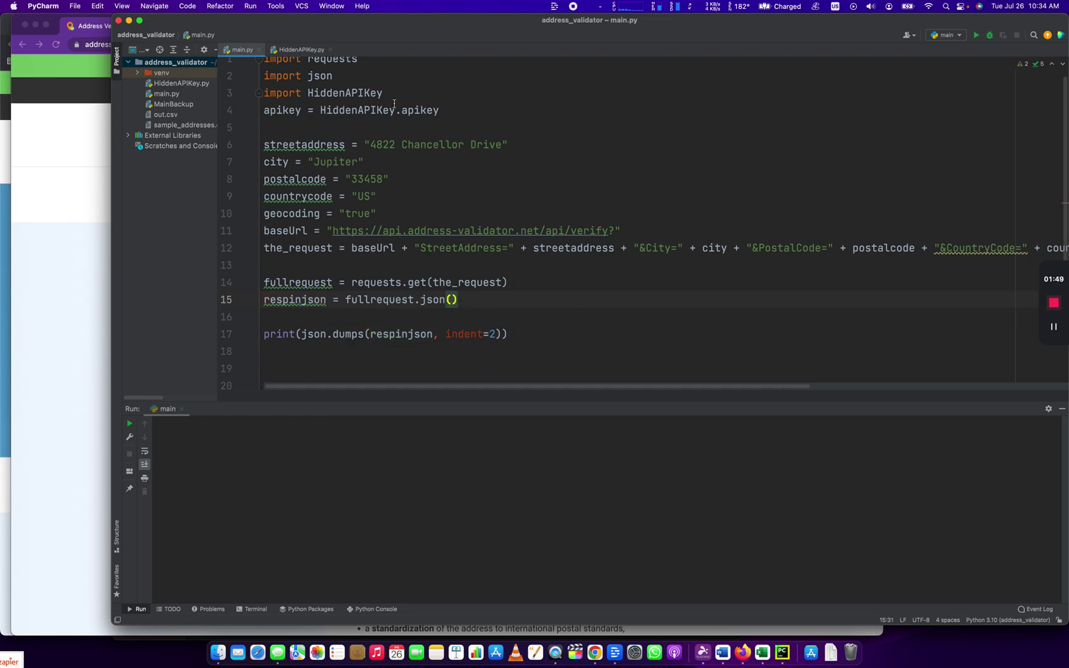
{"action": "key", "text": "Up"}
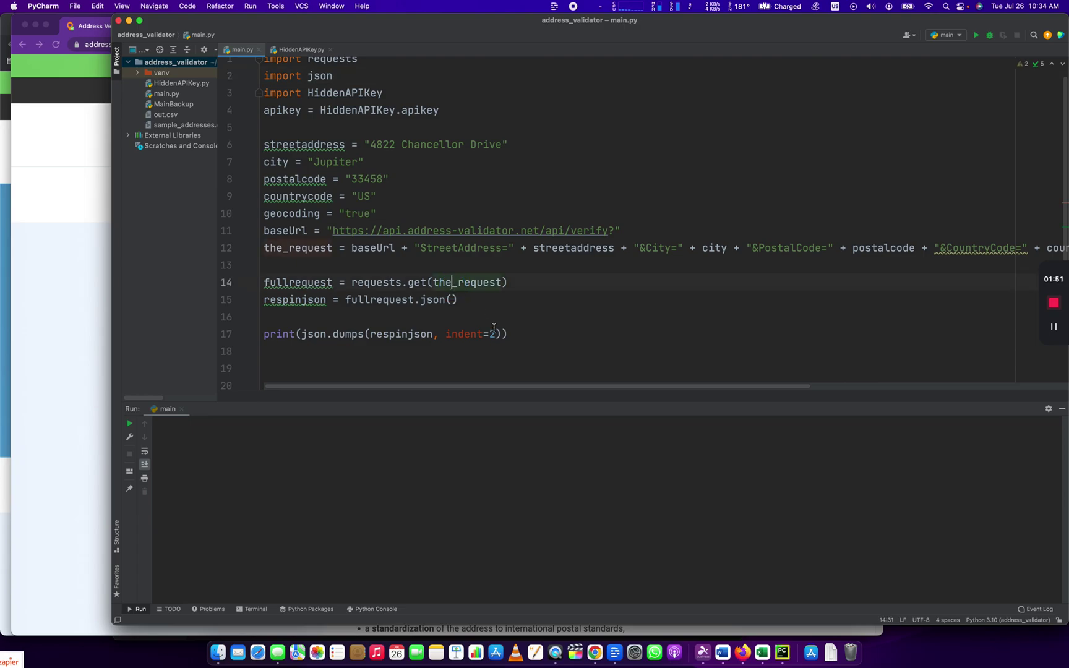
{"action": "left_click", "coordinate": [507, 336]}
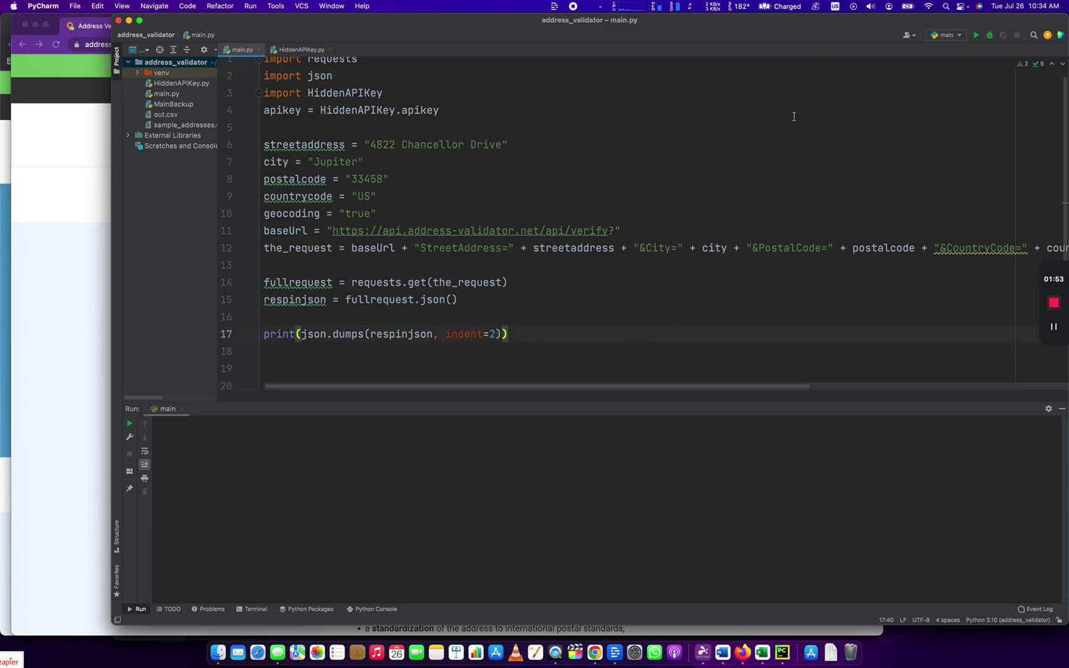
Run main.py and inspect the output's VALID status, formatted address and "rdi": "R" line
{"action": "left_click", "coordinate": [977, 36]}
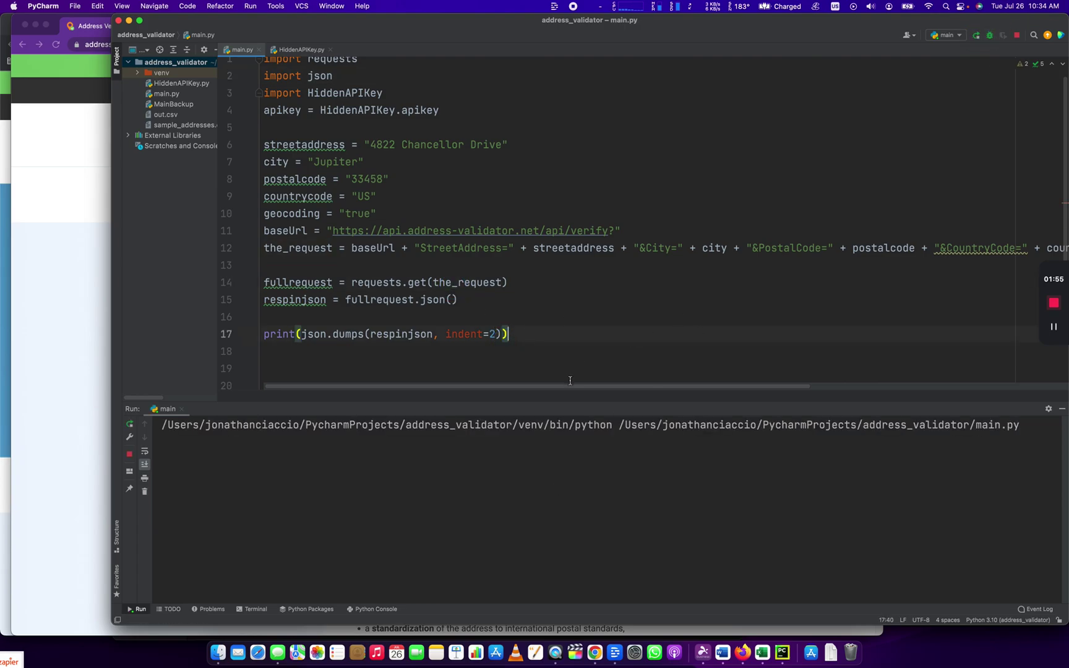
{"action": "scroll", "coordinate": [565, 581], "scroll_direction": "up", "scroll_amount": 5}
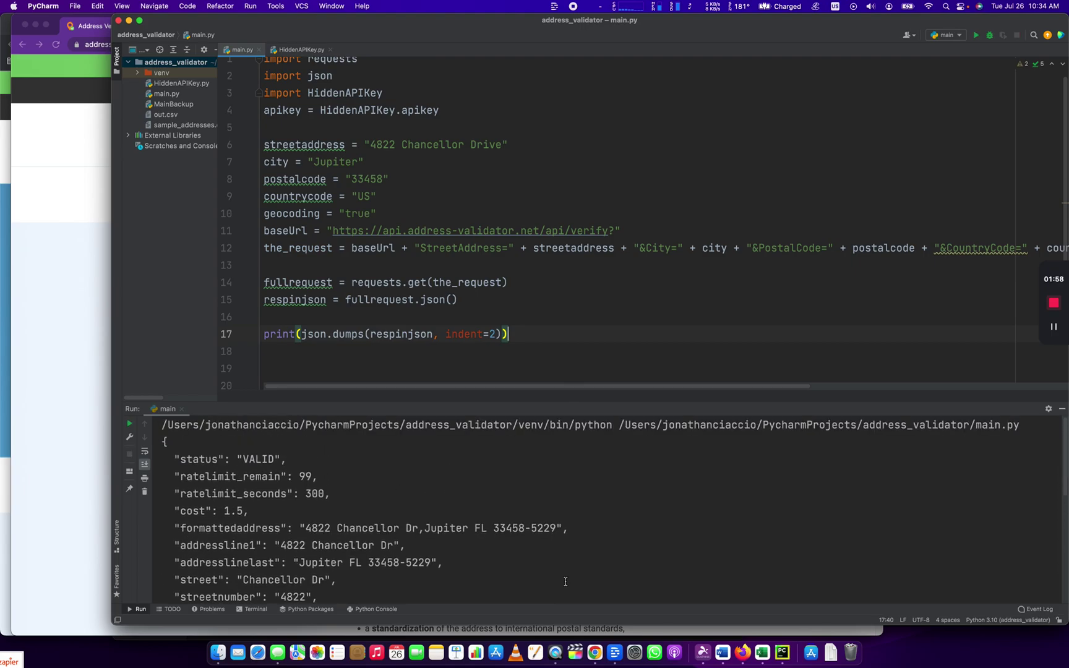
{"action": "left_click", "coordinate": [195, 445]}
{"action": "scroll", "coordinate": [197, 438], "scroll_direction": "down", "scroll_amount": 1}
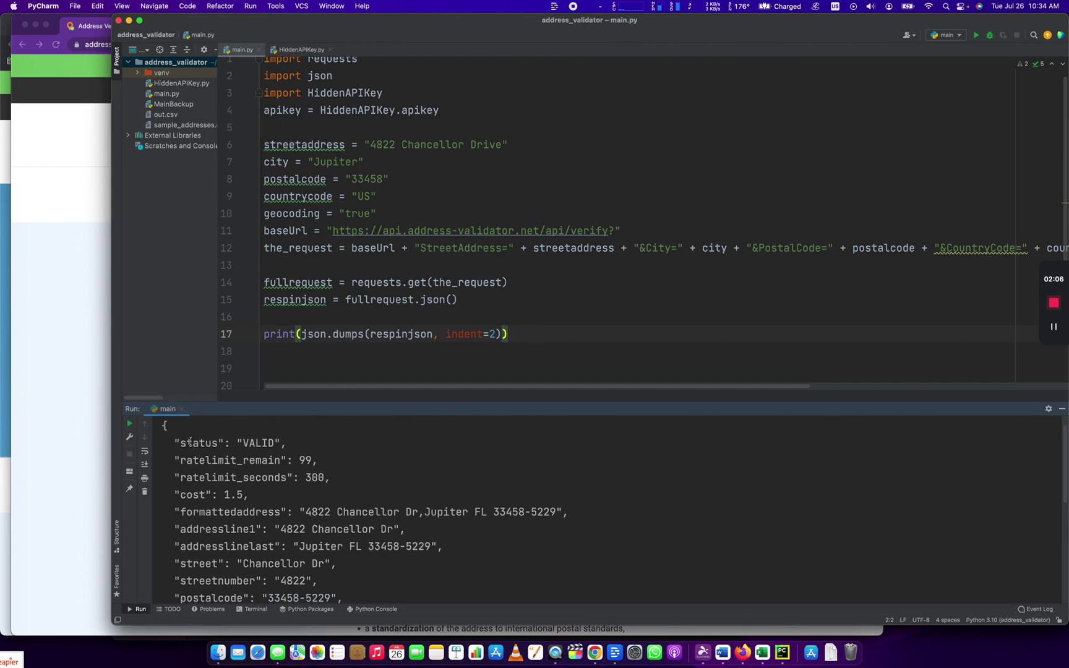
{"action": "scroll", "coordinate": [226, 469], "scroll_direction": "down", "scroll_amount": 1}
{"action": "scroll", "coordinate": [225, 470], "scroll_direction": "up", "scroll_amount": 2}
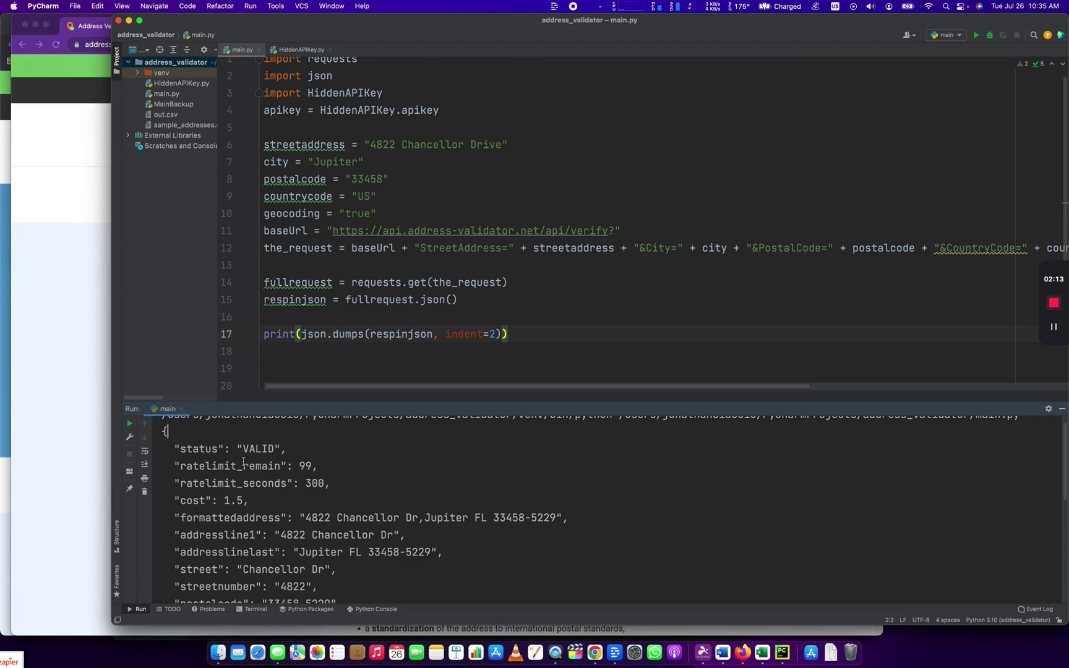
{"action": "left_click", "coordinate": [249, 448]}
{"action": "left_click", "coordinate": [204, 449]}
{"action": "scroll", "coordinate": [271, 460], "scroll_direction": "down", "scroll_amount": 4}
{"action": "left_click", "coordinate": [218, 443]}
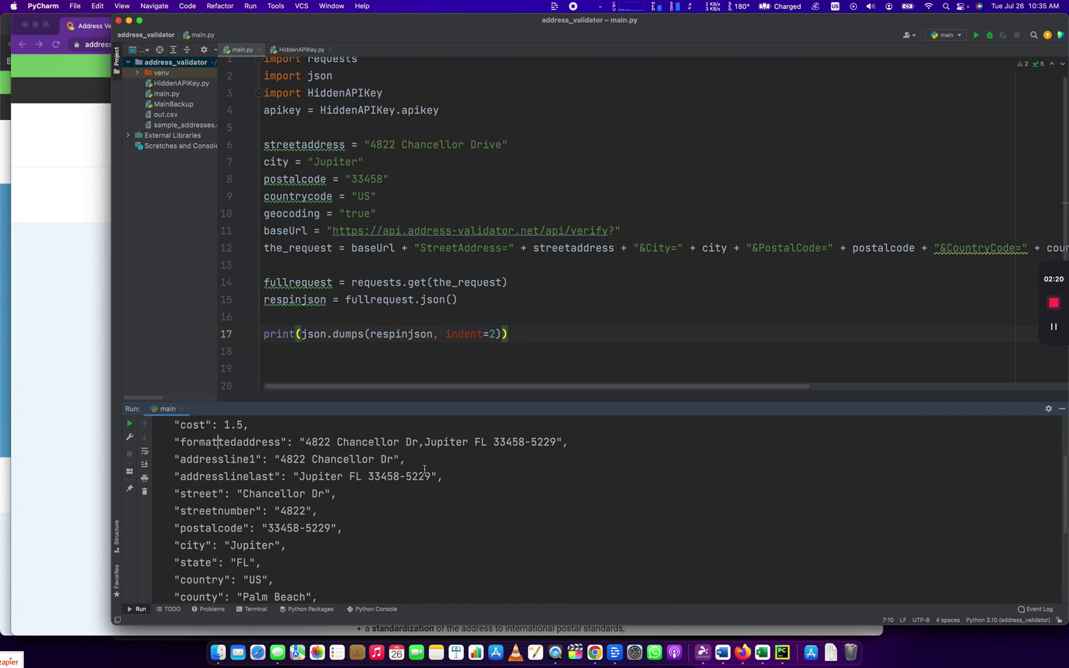
{"action": "scroll", "coordinate": [424, 470], "scroll_direction": "down", "scroll_amount": 3}
{"action": "scroll", "coordinate": [424, 470], "scroll_direction": "down", "scroll_amount": 1}
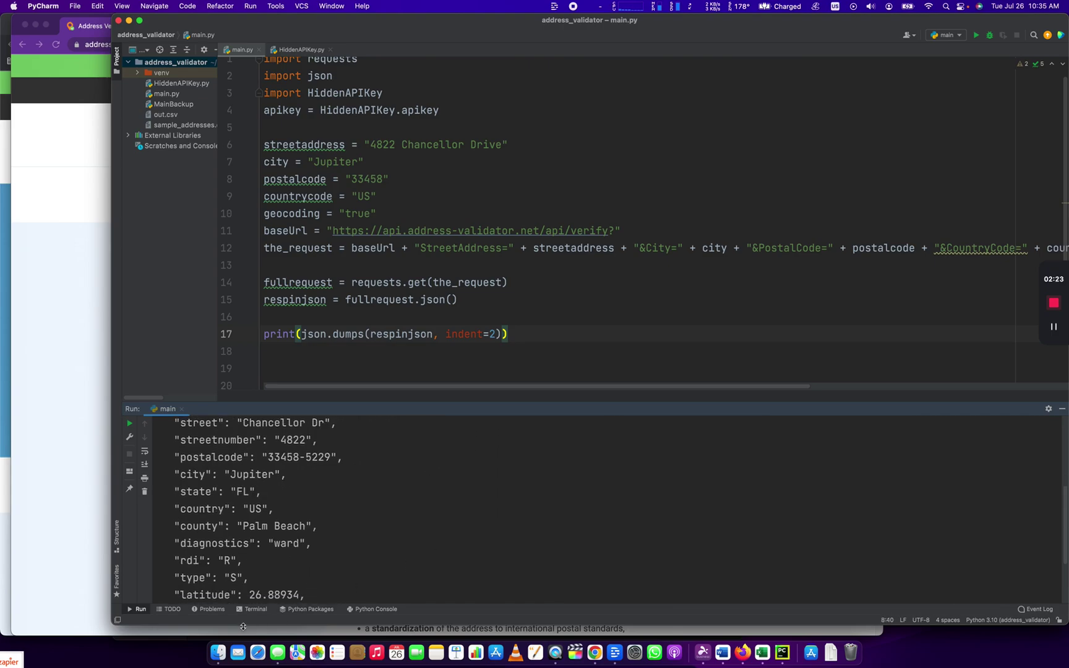
{"action": "triple_click", "coordinate": [244, 555]}
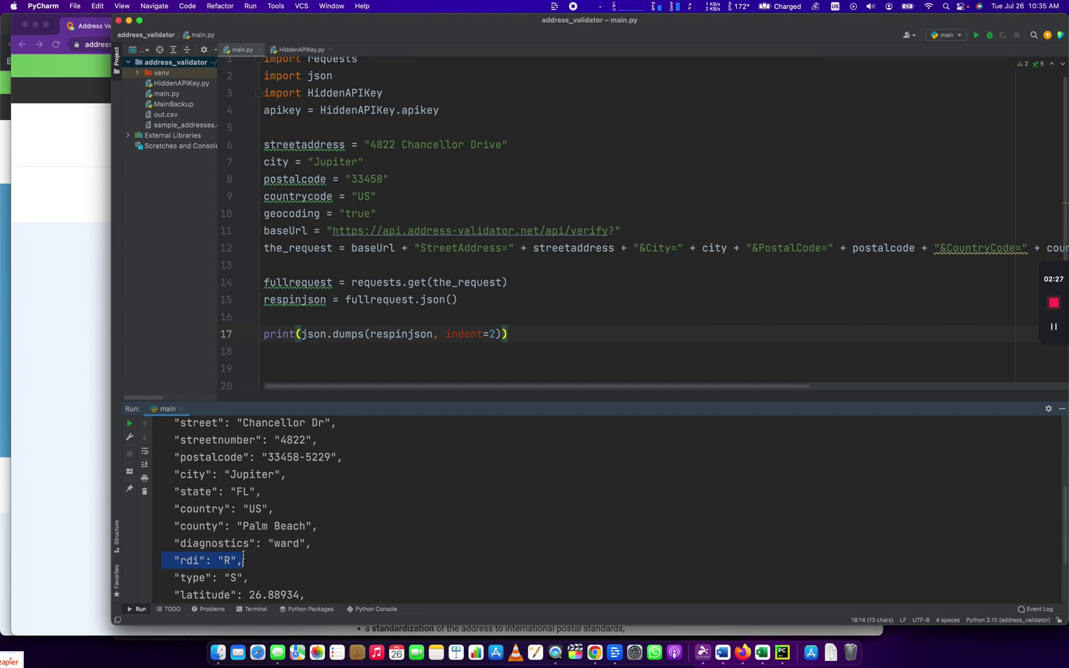
{"action": "left_click", "coordinate": [434, 334]}
Comment out the JSON dump line and add print(respinjson['rdi']) above it
{"action": "key", "text": "Home"}
{"action": "key", "text": "super+slash"}
{"action": "key", "text": "Return"}
{"action": "key", "text": "Up"}
{"action": "type", "text": "print"}
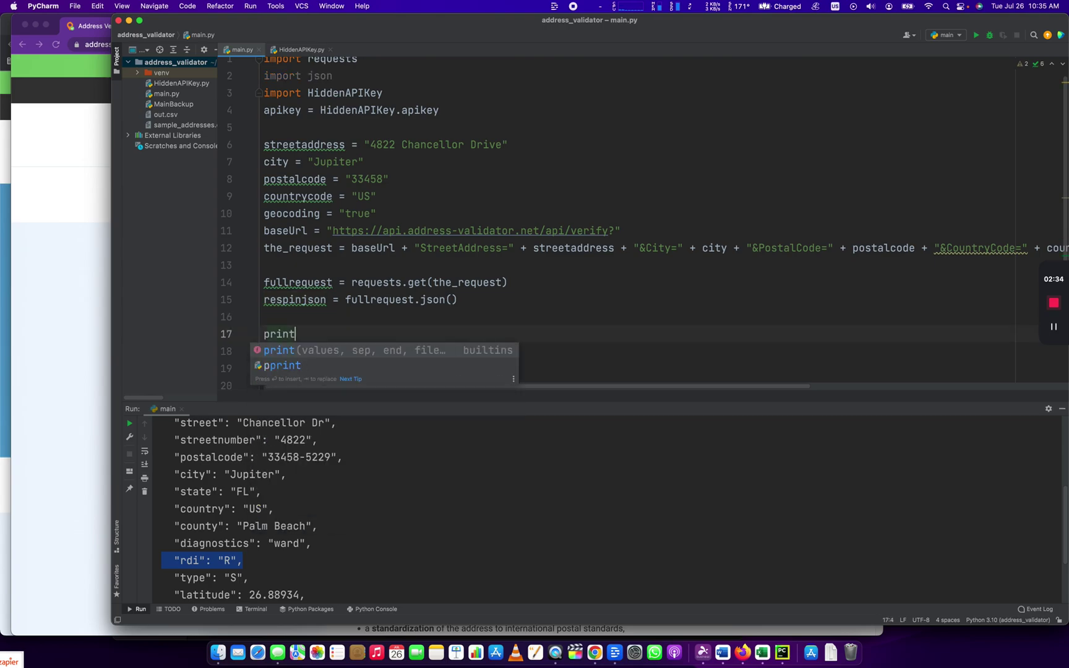
{"action": "type", "text": "(resp"}
{"action": "key", "text": "Return"}
{"action": "type", "text": "["}
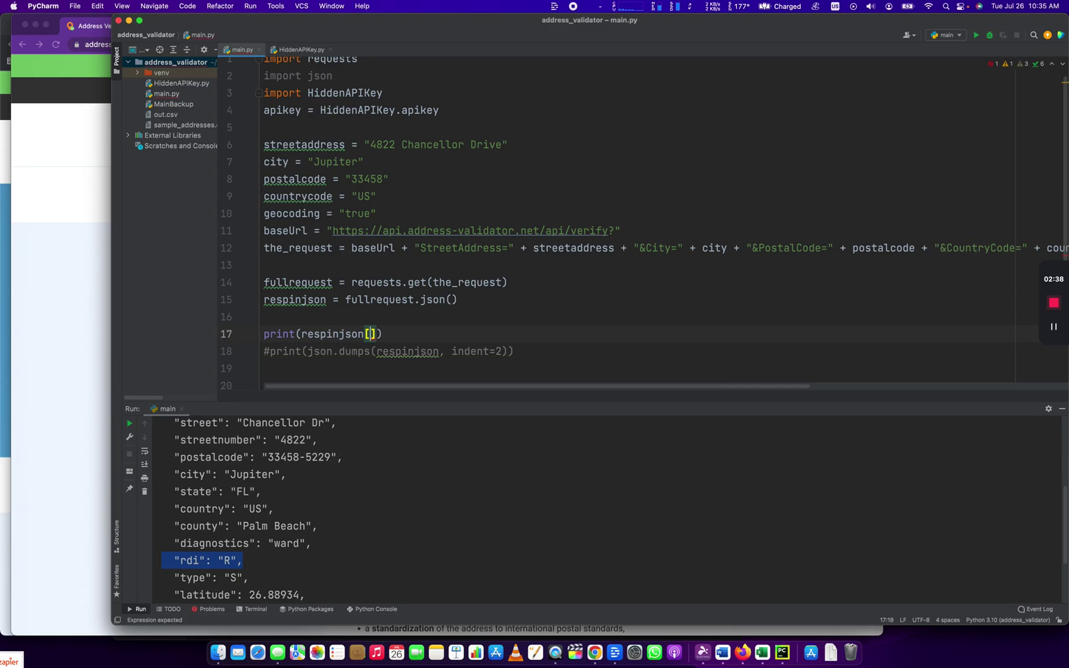
{"action": "type", "text": "'rdi"}
Swap the printed key from rdi to county, then to latitude, using keys copied from the output
{"action": "double_click", "coordinate": [199, 526]}
{"action": "key", "text": "super+c"}
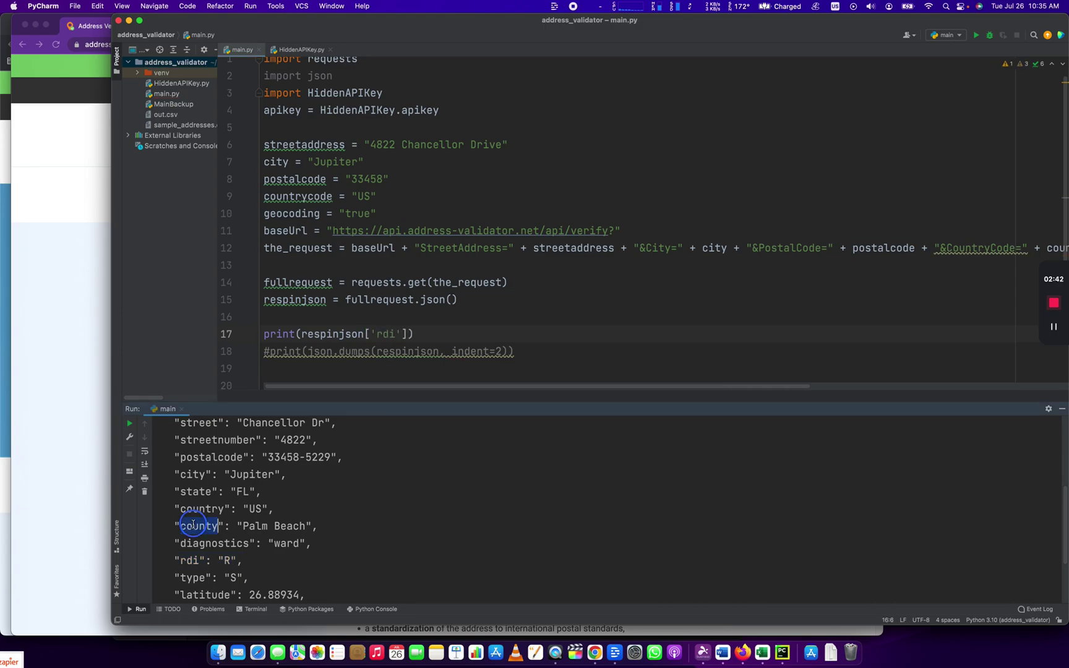
{"action": "double_click", "coordinate": [386, 335]}
{"action": "key", "text": "super+v"}
{"action": "scroll", "coordinate": [224, 560], "scroll_direction": "down", "scroll_amount": 1}
{"action": "double_click", "coordinate": [205, 583]}
{"action": "key", "text": "super+c"}
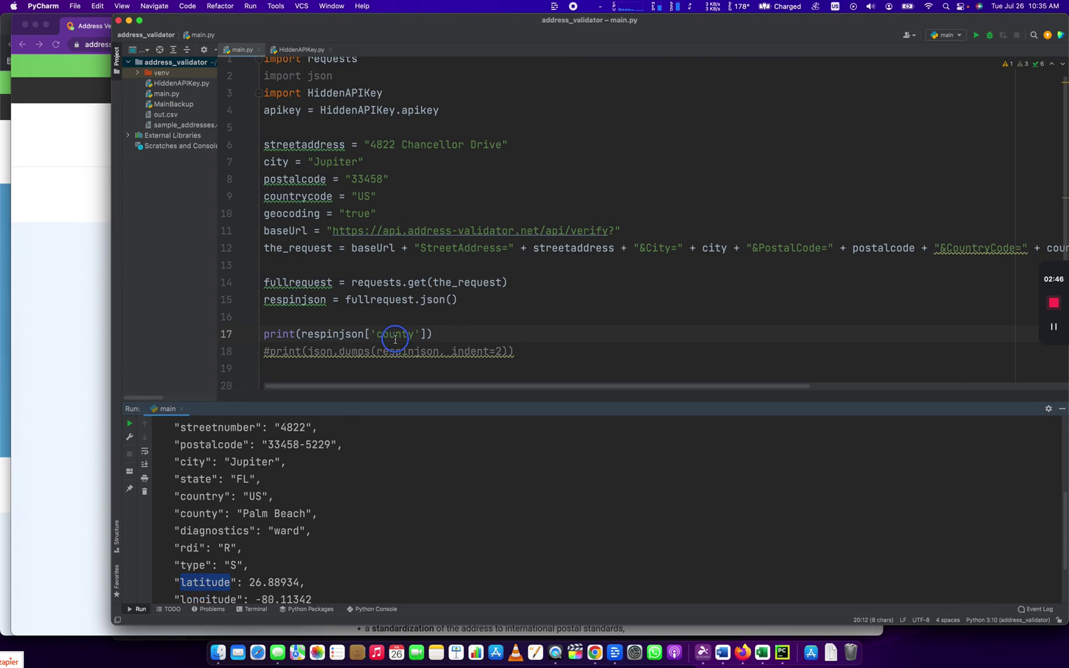
{"action": "double_click", "coordinate": [395, 334]}
{"action": "key", "text": "super+v"}
{"action": "double_click", "coordinate": [396, 334]}
{"action": "type", "text": "rdi"}
{"action": "key", "text": "ctrl+r"}
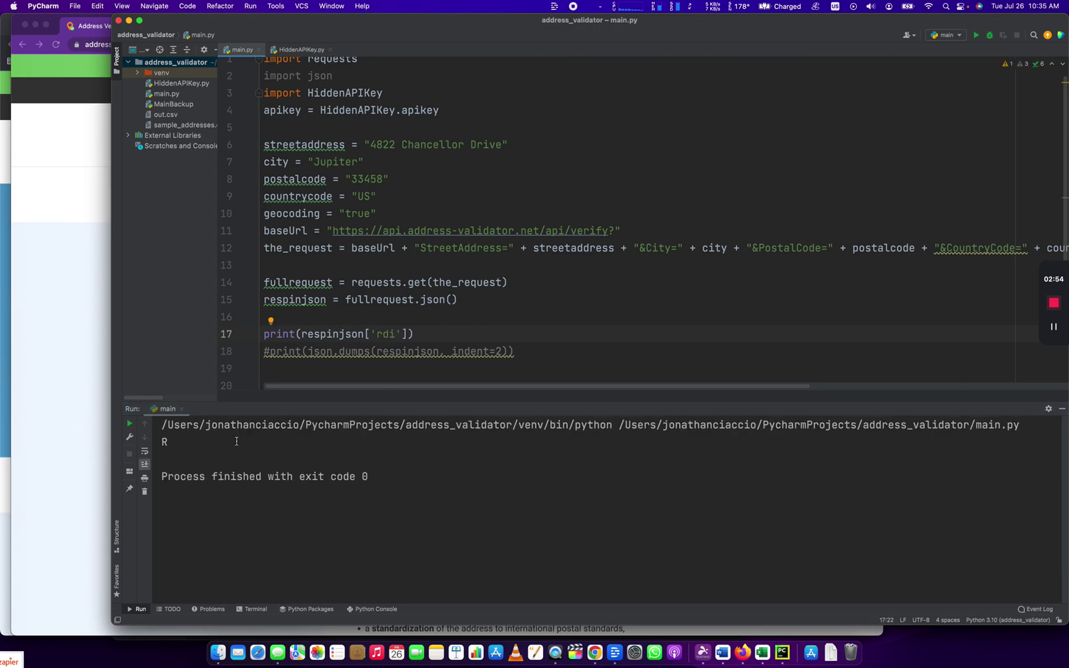
{"action": "double_click", "coordinate": [165, 442]}
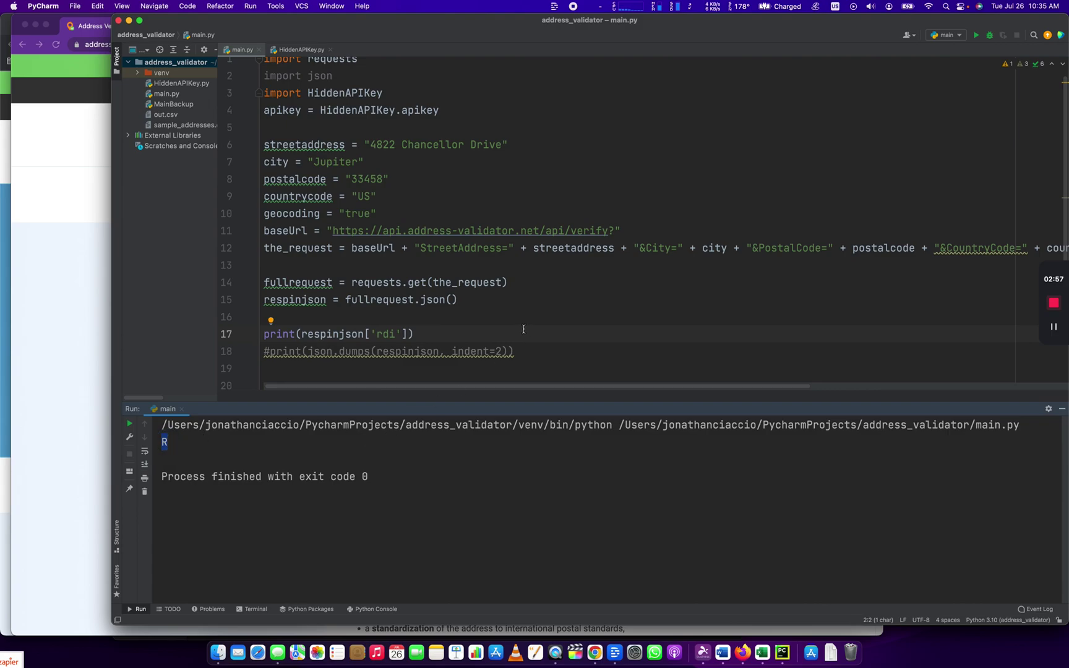